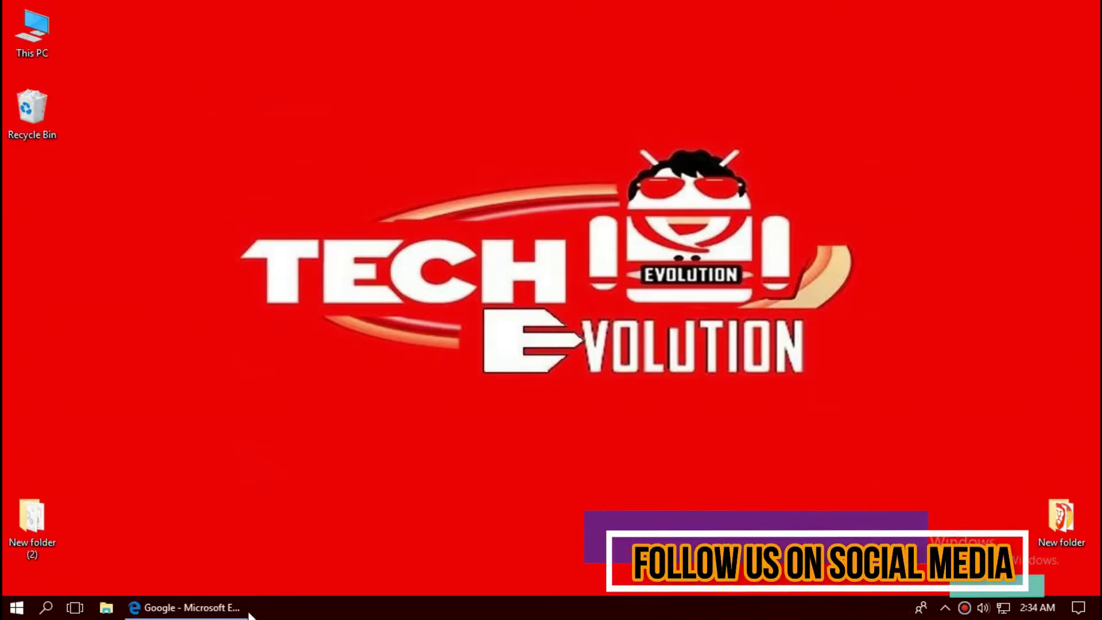
- Run the Google search for d3d12.dll and open the DLL-files.com result
{"action": "left_click", "coordinate": [195, 614]}
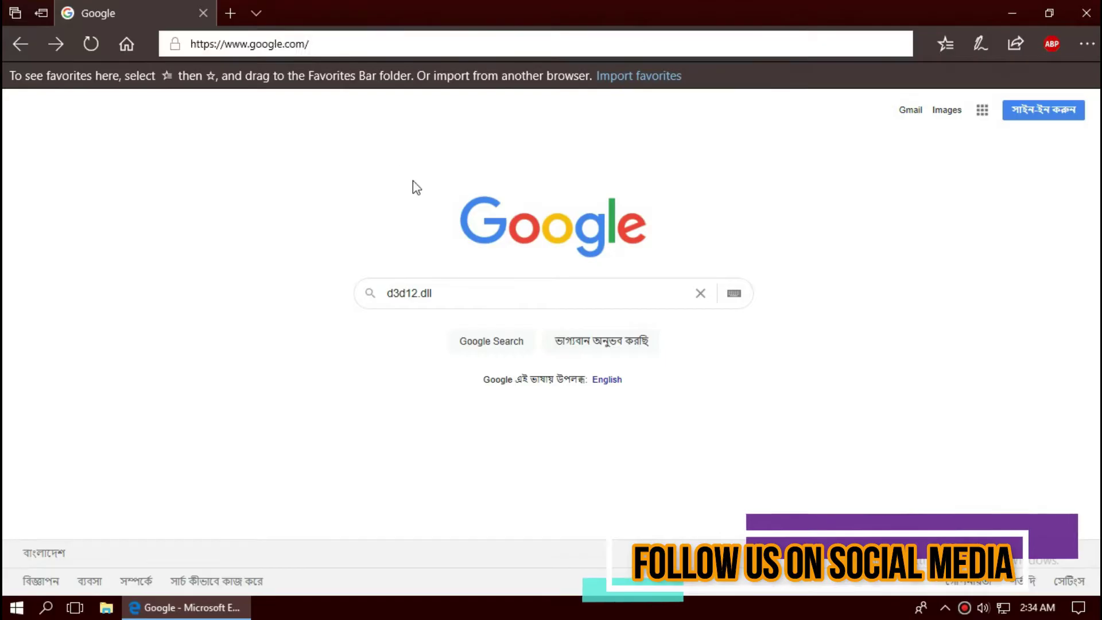
{"action": "left_click", "coordinate": [467, 295]}
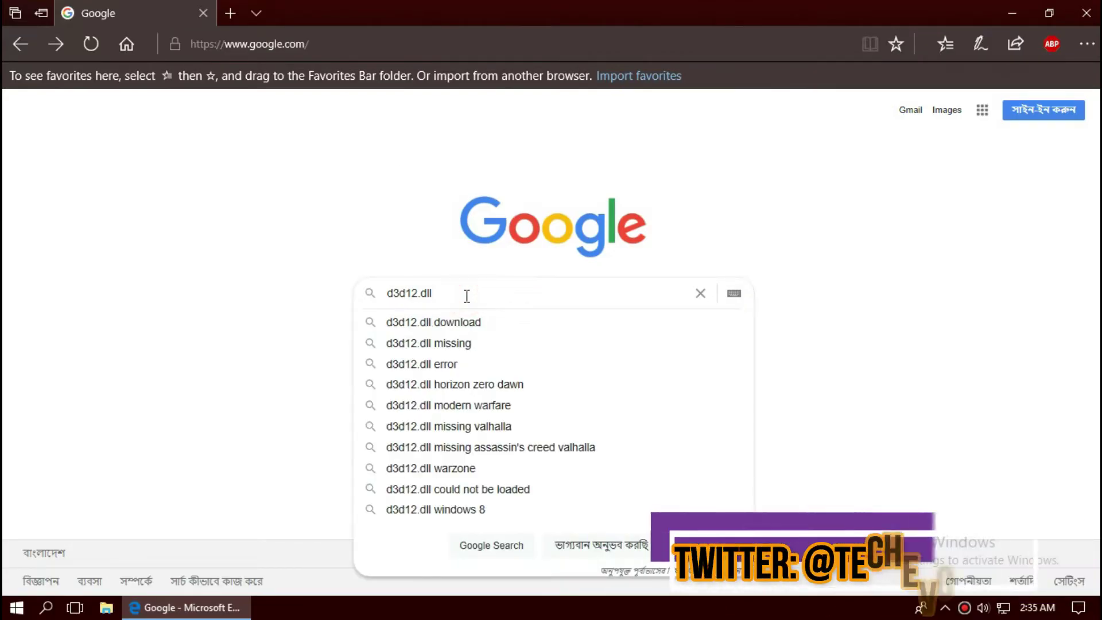
{"action": "key", "text": "Return"}
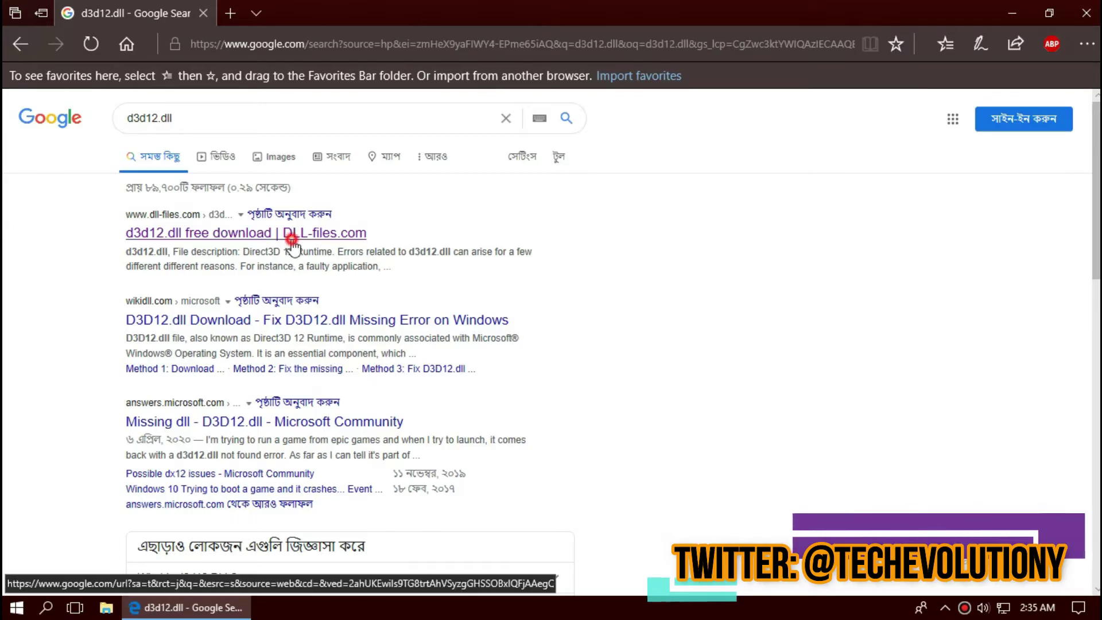
{"action": "left_click", "coordinate": [294, 237]}
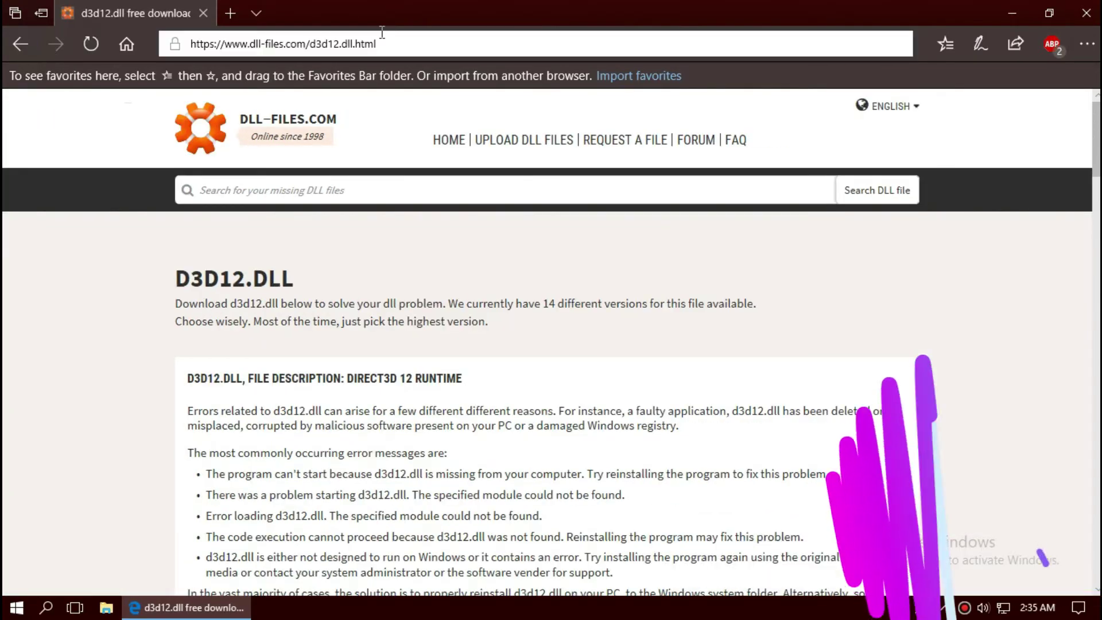
- Scroll the DLL-files.com page to the 64-bit and 32-bit version 10.0.19041.423 downloads
{"action": "left_click", "coordinate": [386, 36]}
{"action": "scroll", "coordinate": [638, 485], "scroll_direction": "down", "scroll_amount": 2}
{"action": "scroll", "coordinate": [639, 485], "scroll_direction": "down", "scroll_amount": 5}
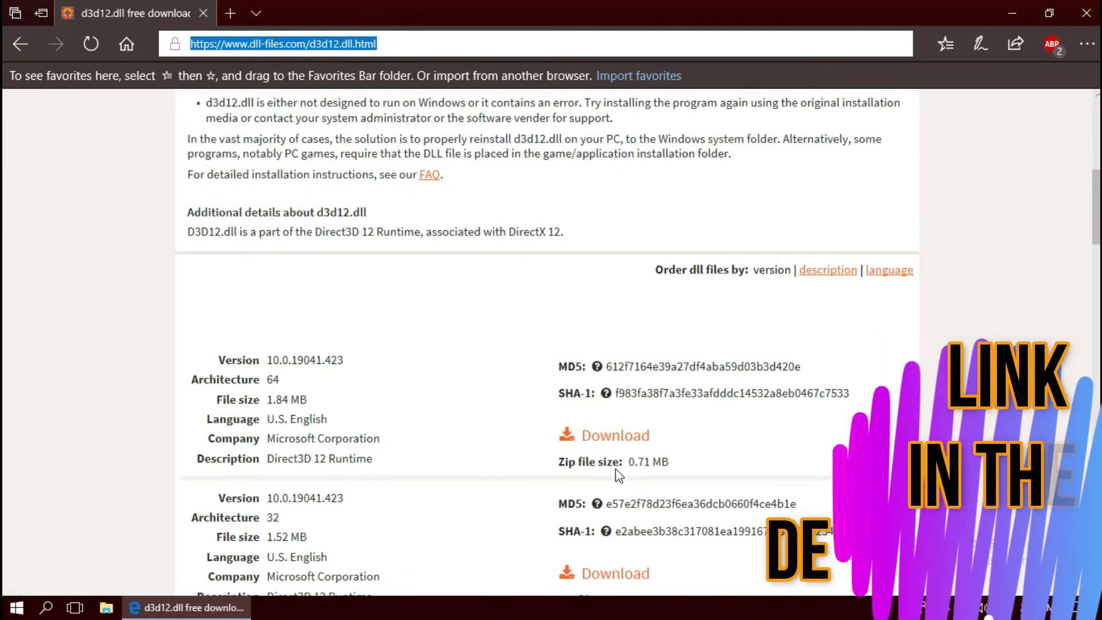
{"action": "left_click_drag", "start_coordinate": [296, 390], "coordinate": [270, 459]}
{"action": "scroll", "coordinate": [282, 402], "scroll_direction": "down", "scroll_amount": 2}
{"action": "double_click", "coordinate": [282, 368]}
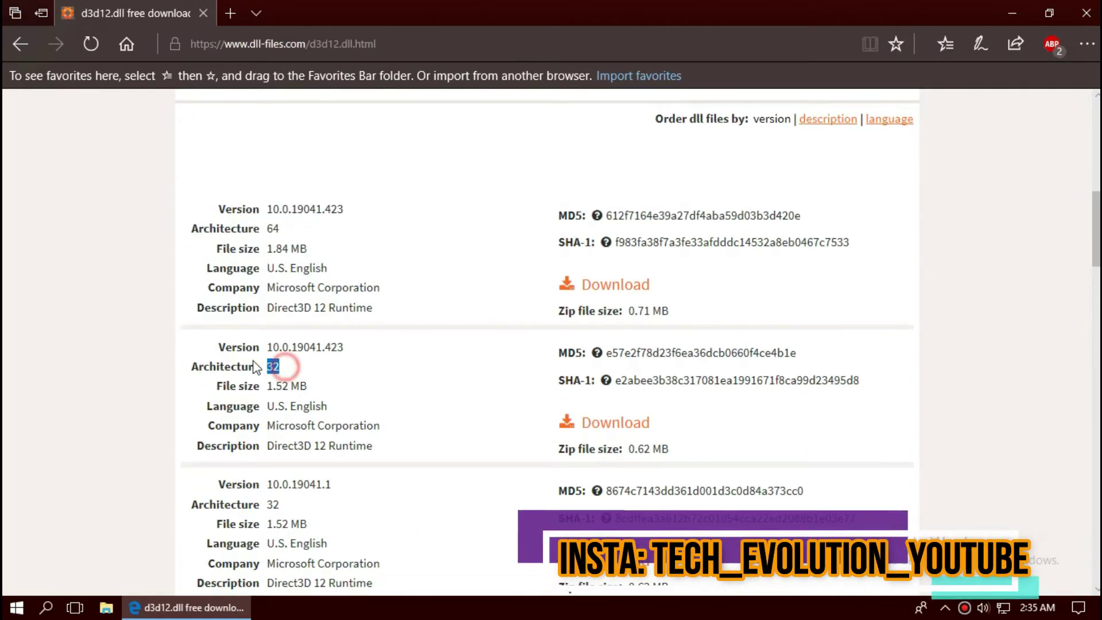
{"action": "left_click", "coordinate": [11, 612]}
{"action": "type", "text": "s"}
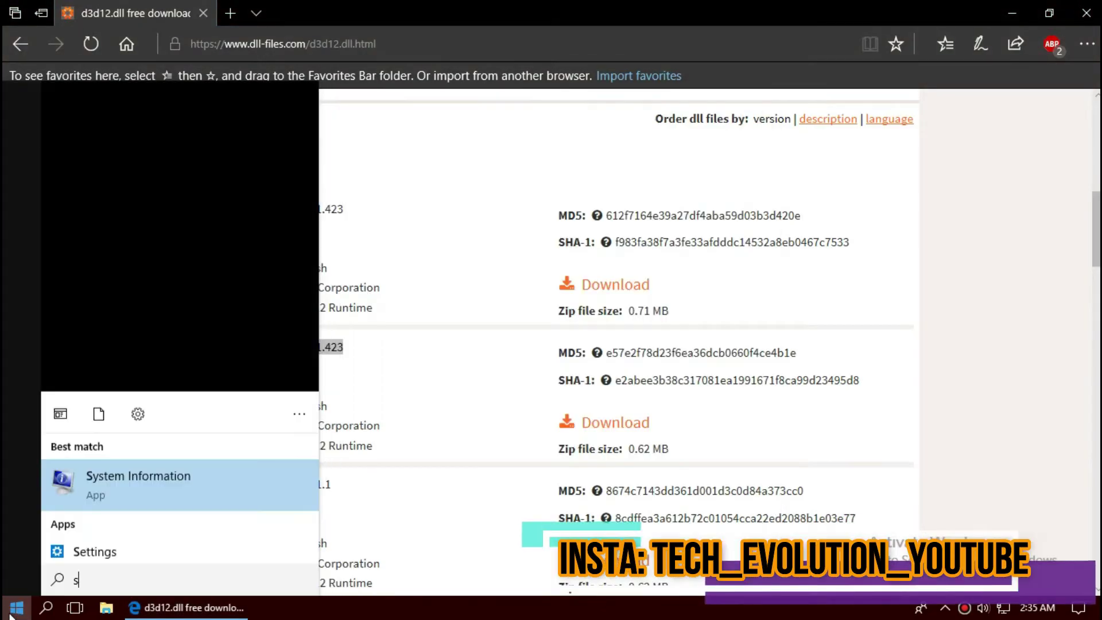
{"action": "type", "text": "ystem"}
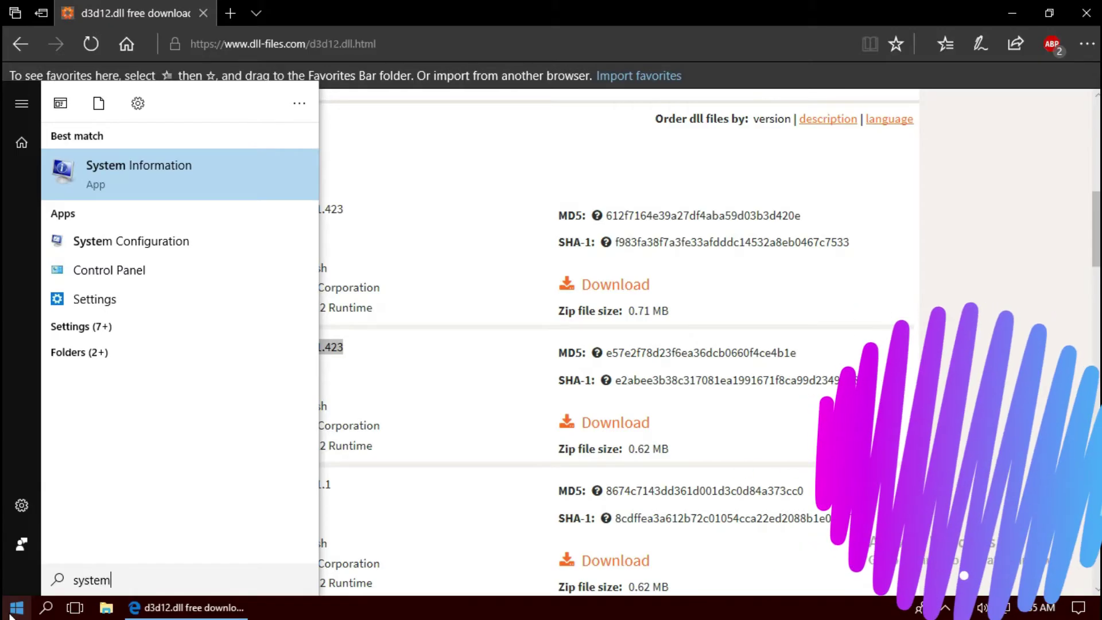
{"action": "key", "text": "Return"}
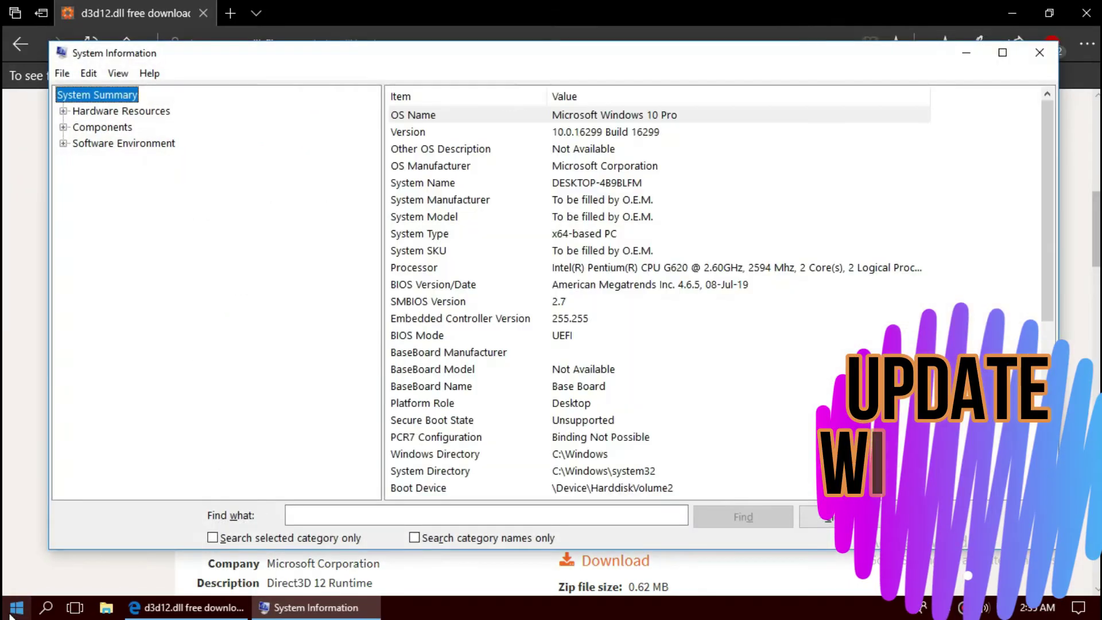
{"action": "left_click", "coordinate": [584, 241]}
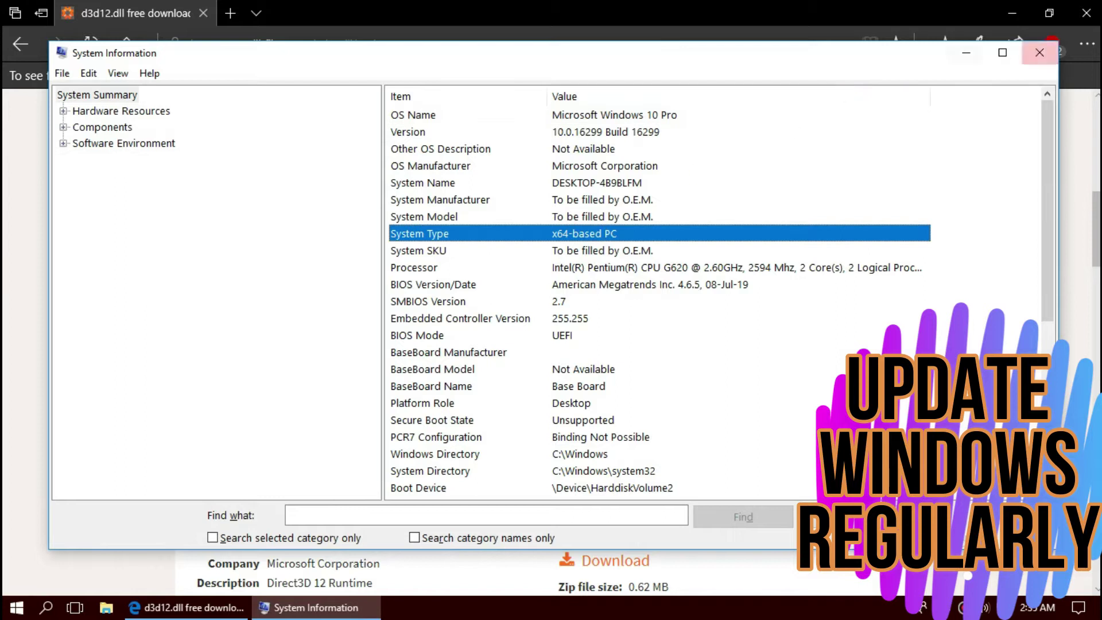
{"action": "left_click", "coordinate": [1039, 53]}
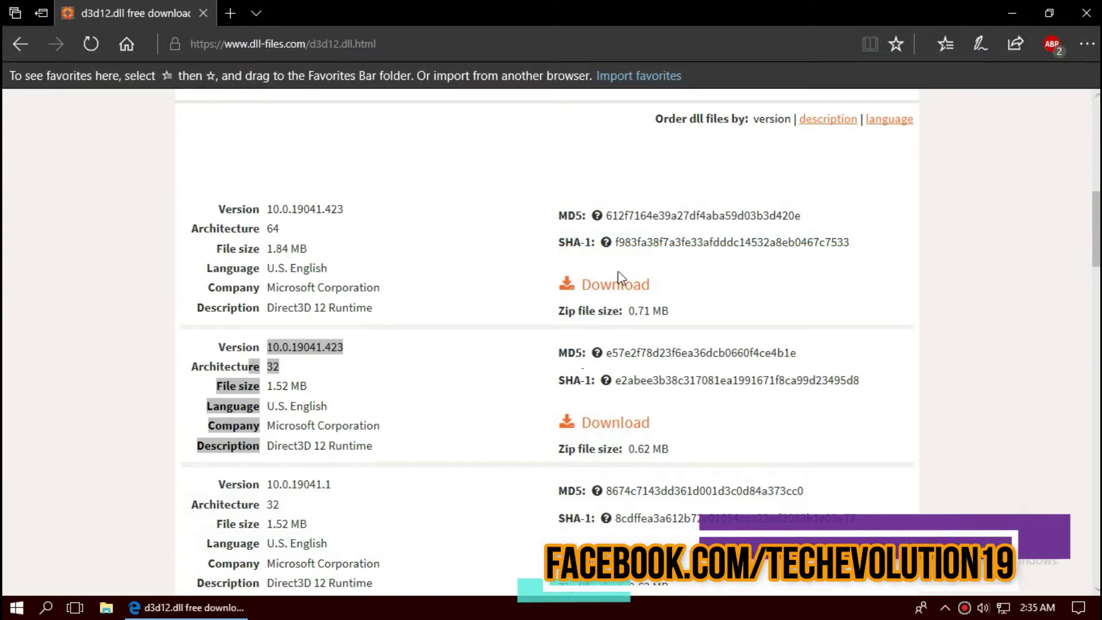
- Download the 64-bit d3d12.zip and open it in WinRAR, showing D3D12.dll and README.txt
{"action": "left_click", "coordinate": [620, 293]}
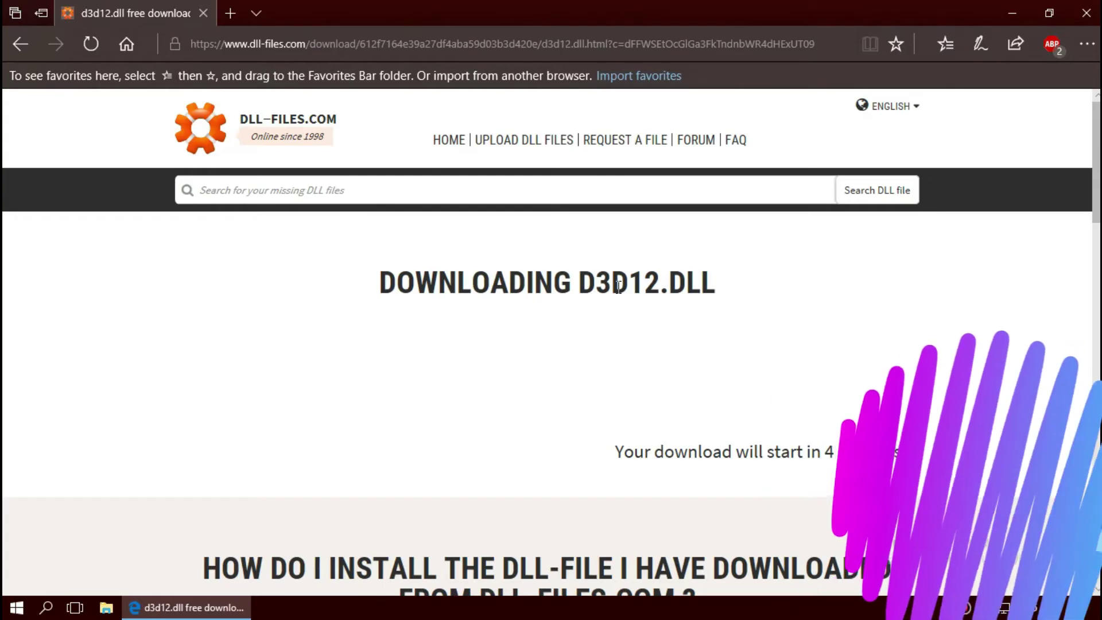
{"action": "scroll", "coordinate": [620, 288], "scroll_direction": "down", "scroll_amount": 3}
{"action": "scroll", "coordinate": [620, 288], "scroll_direction": "down", "scroll_amount": 4}
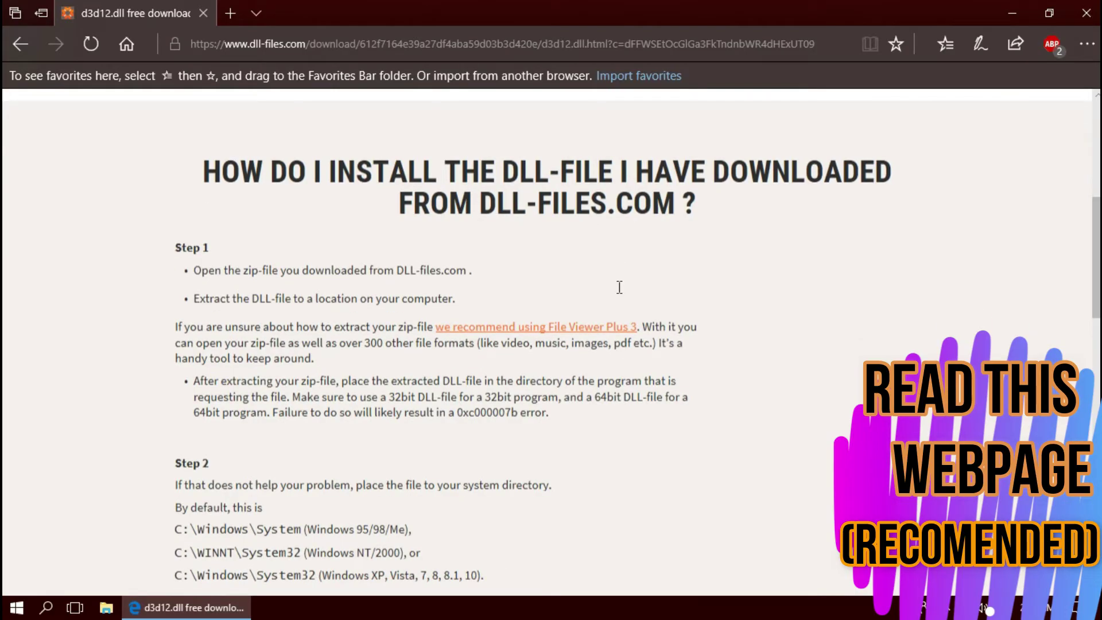
{"action": "scroll", "coordinate": [619, 287], "scroll_direction": "down", "scroll_amount": 4}
{"action": "scroll", "coordinate": [619, 287], "scroll_direction": "down", "scroll_amount": 3}
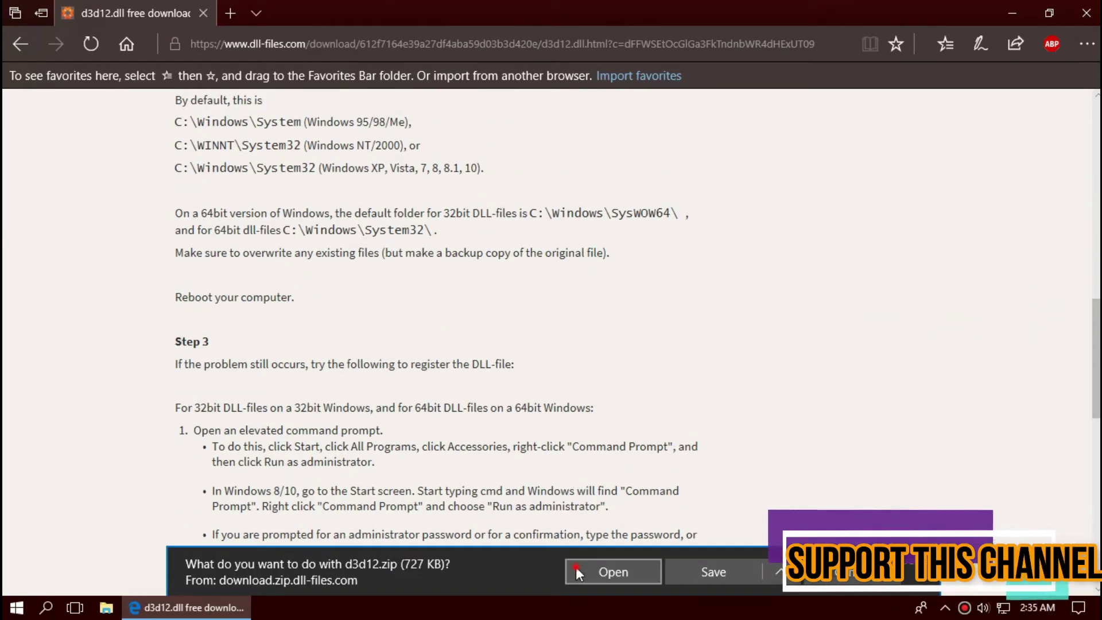
{"action": "left_click", "coordinate": [576, 566]}
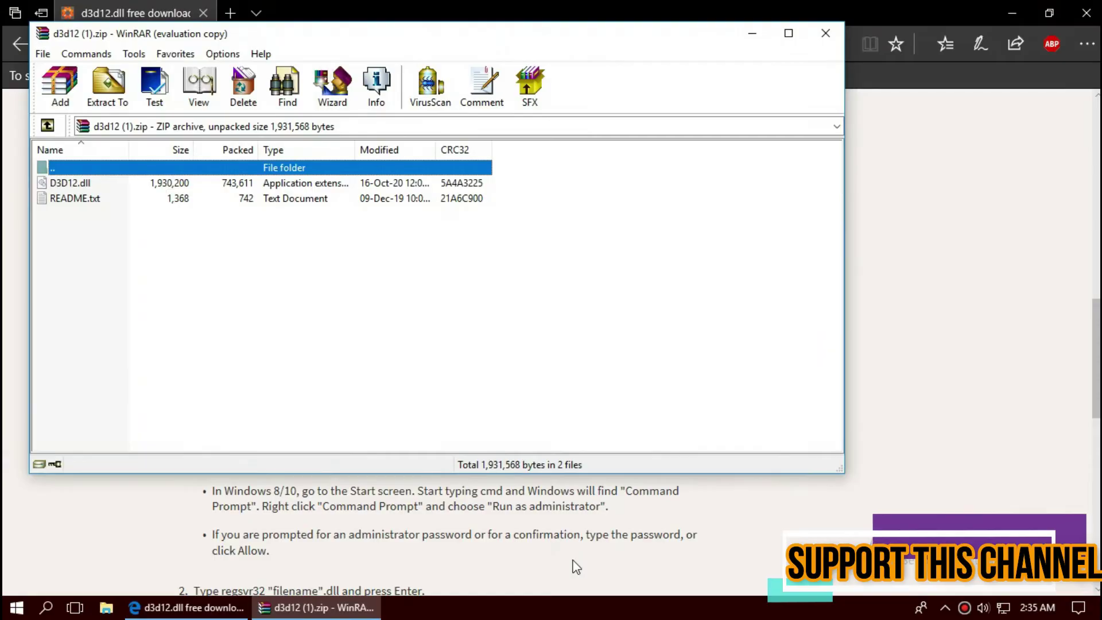
- Select D3D12.dll in the archive and browse File Explorer to C:\Windows\System32
{"action": "left_click", "coordinate": [246, 188]}
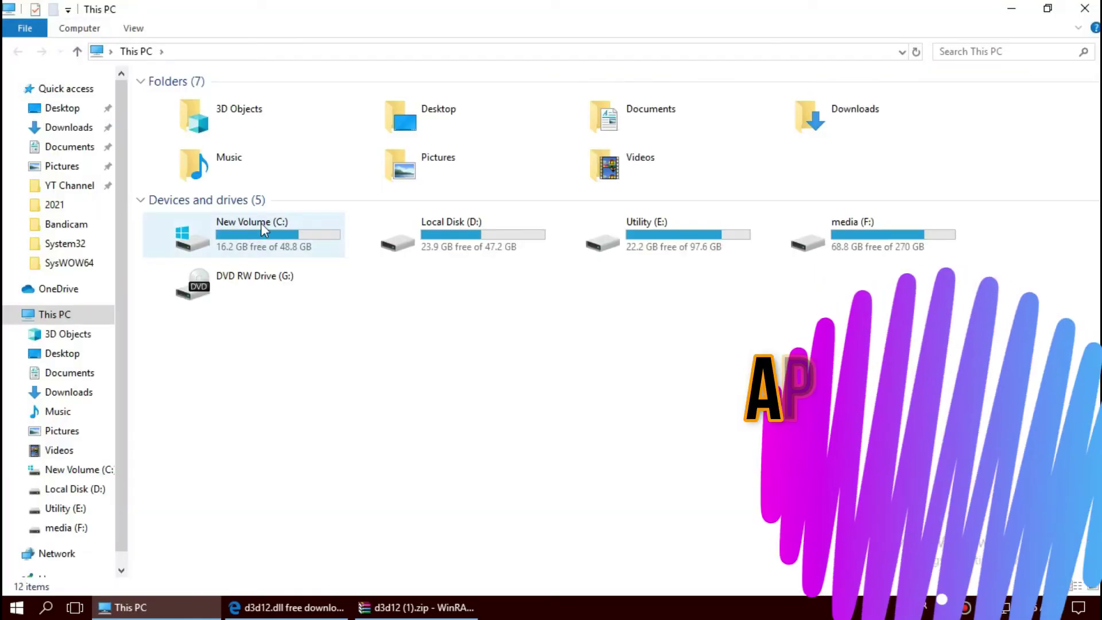
{"action": "double_click", "coordinate": [264, 229]}
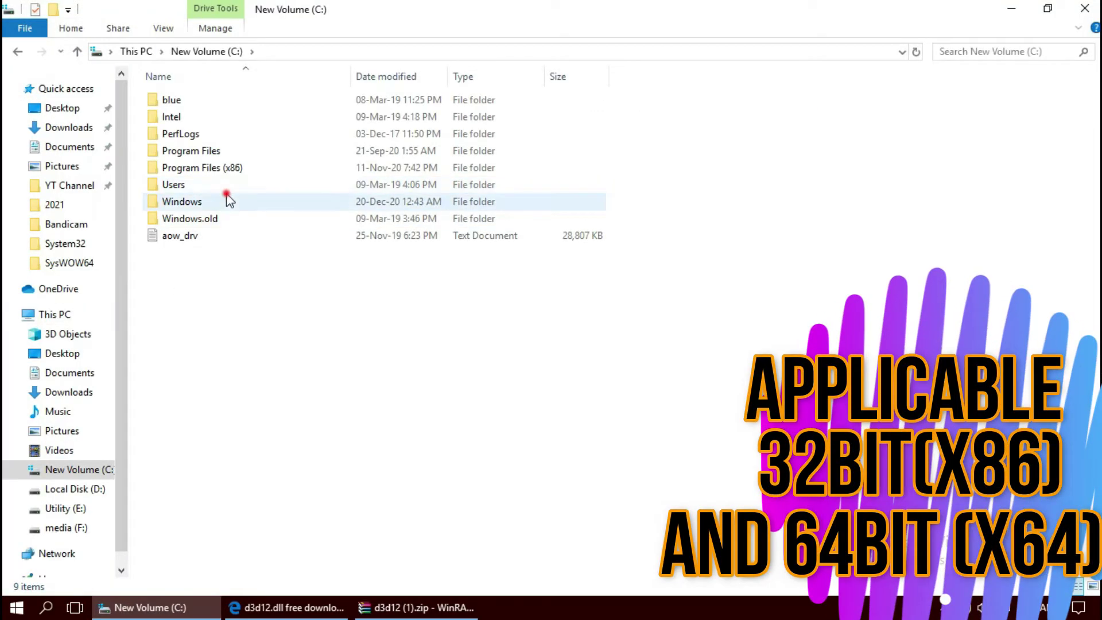
{"action": "double_click", "coordinate": [229, 201]}
{"action": "scroll", "coordinate": [230, 463], "scroll_direction": "down", "scroll_amount": 7}
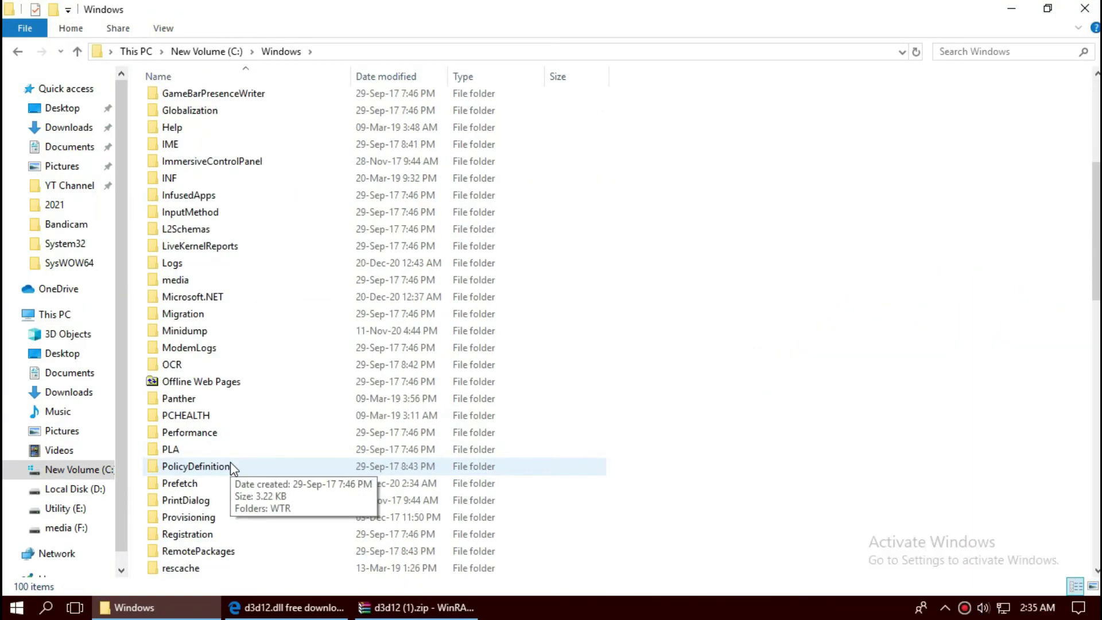
{"action": "scroll", "coordinate": [230, 463], "scroll_direction": "down", "scroll_amount": 8}
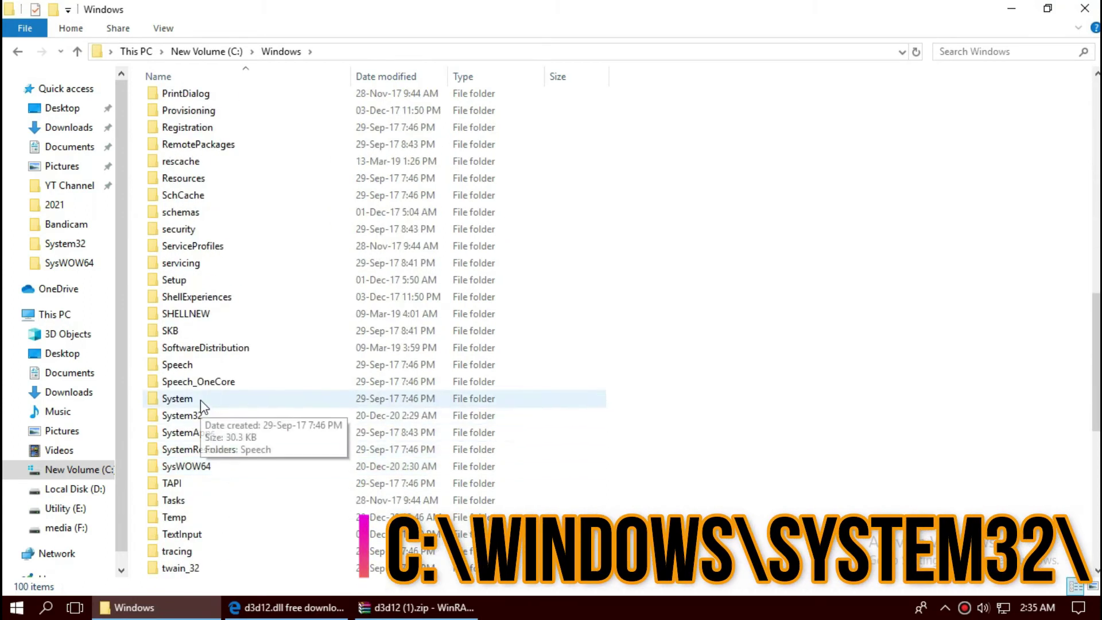
{"action": "double_click", "coordinate": [198, 415]}
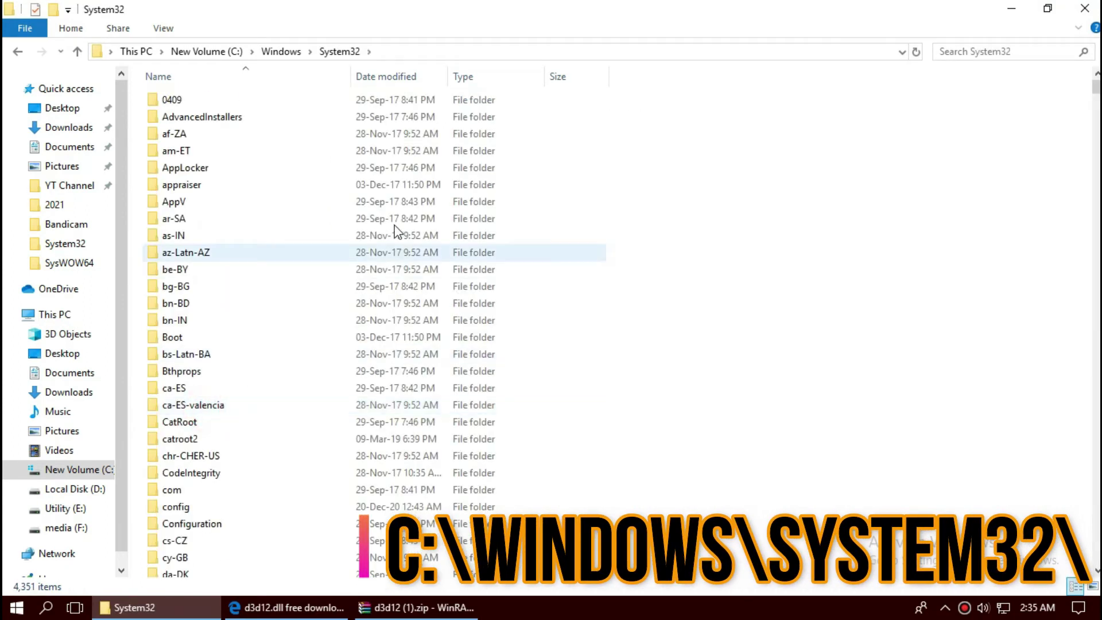
{"action": "scroll", "coordinate": [762, 423], "scroll_direction": "down", "scroll_amount": 10}
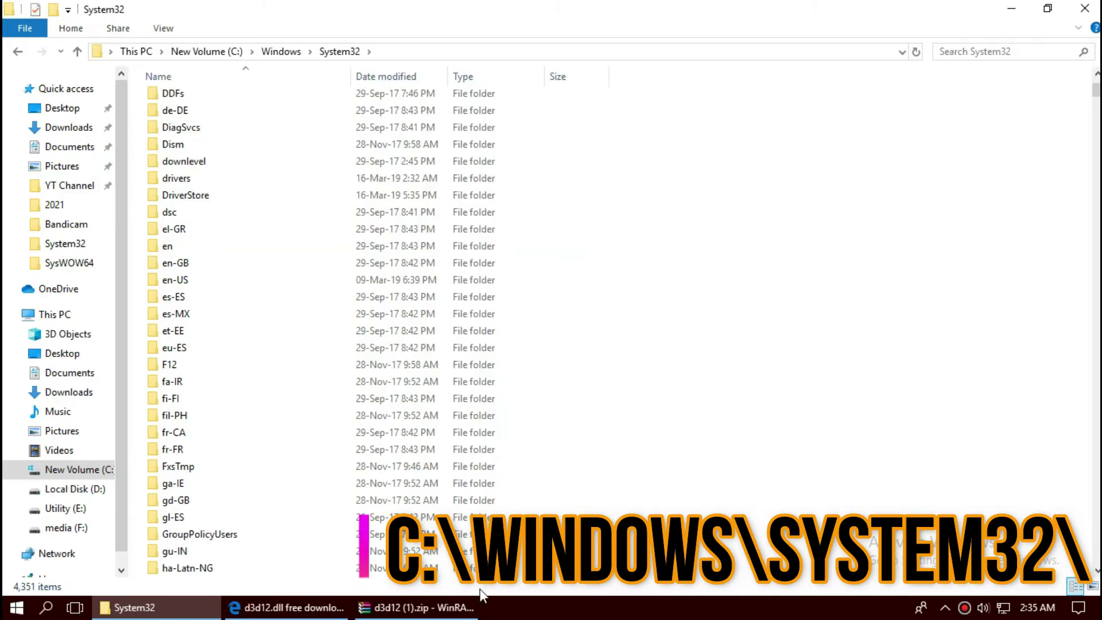
- Drag D3D12.dll from the zip into System32, replacing the existing file with administrator permission
{"action": "left_click", "coordinate": [456, 607]}
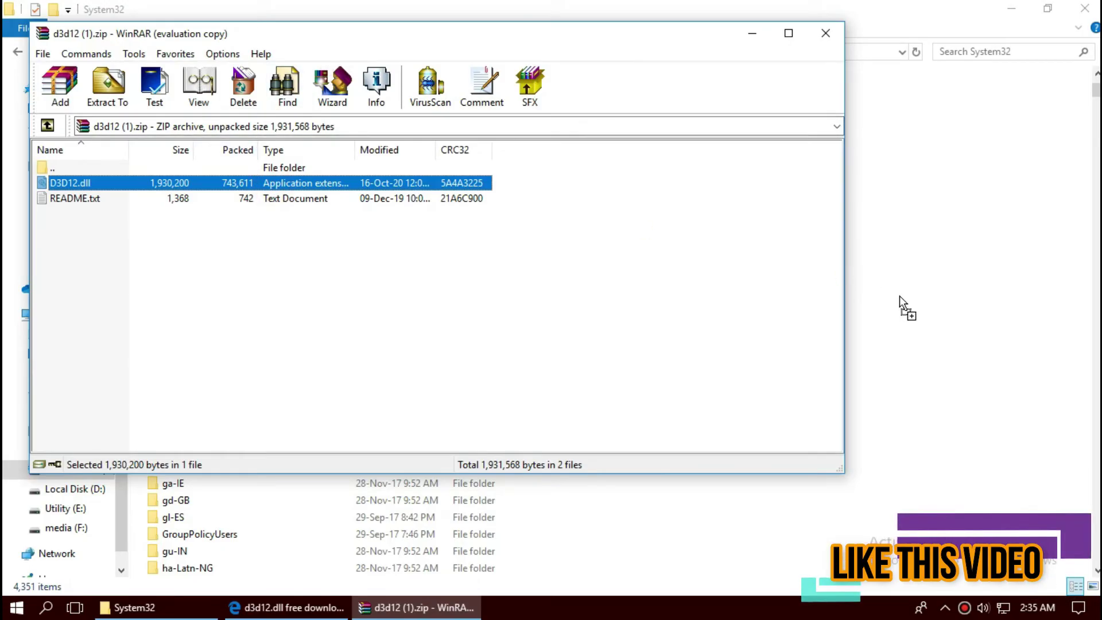
{"action": "left_click_drag", "start_coordinate": [904, 307], "coordinate": [901, 298]}
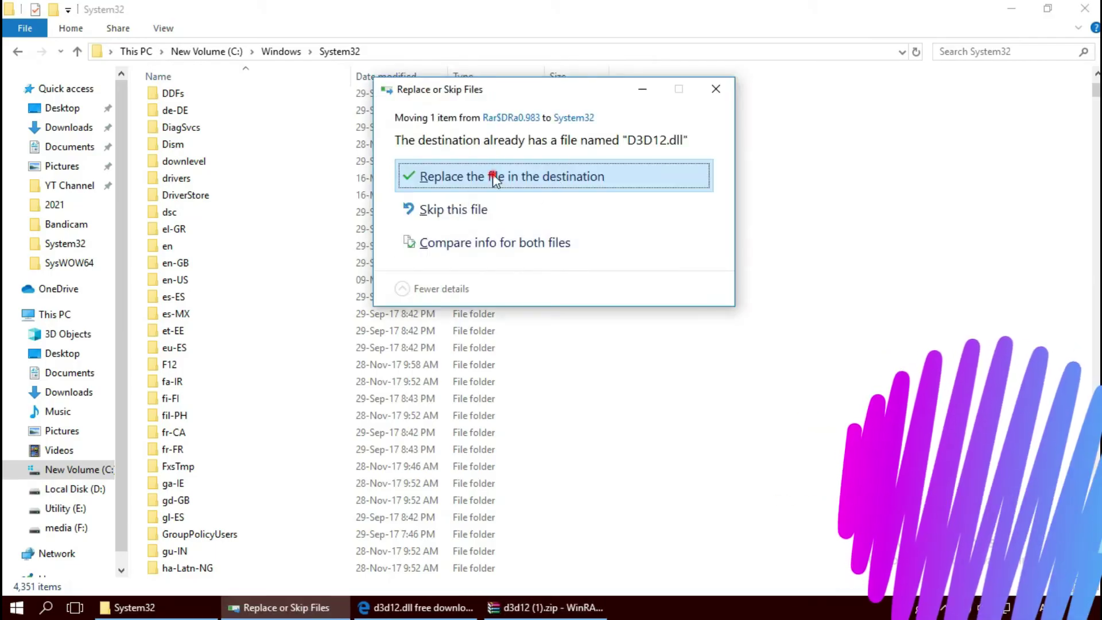
{"action": "left_click", "coordinate": [494, 178]}
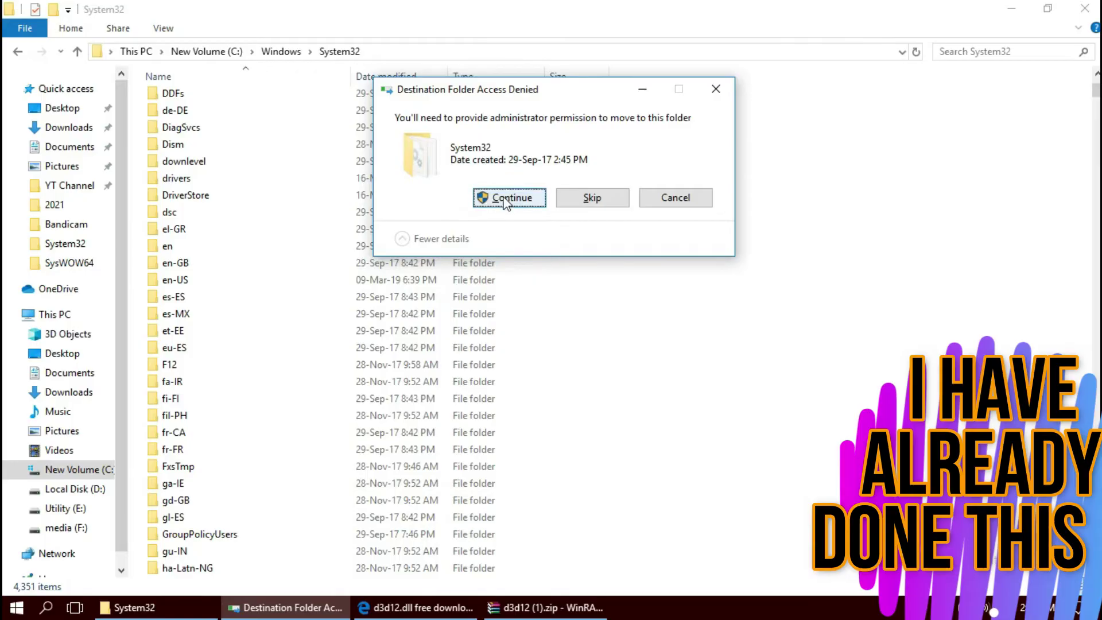
{"action": "left_click", "coordinate": [507, 198]}
{"action": "key", "text": "alt"}
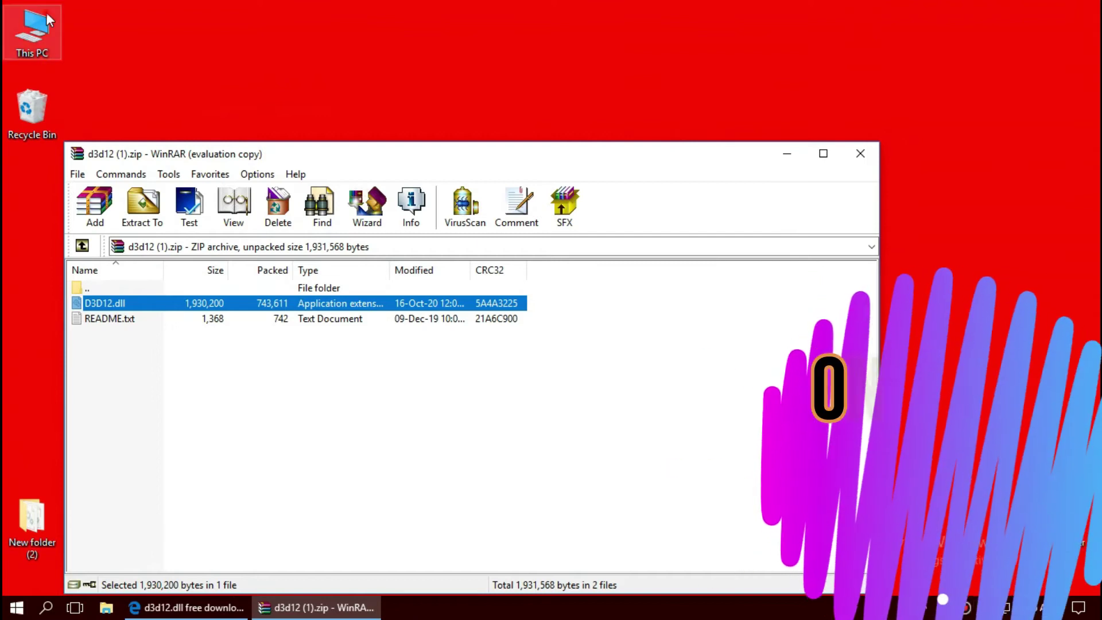
- Go from This PC through New Volume (C:) and Windows to the SysWOW64 folder
{"action": "double_click", "coordinate": [32, 32]}
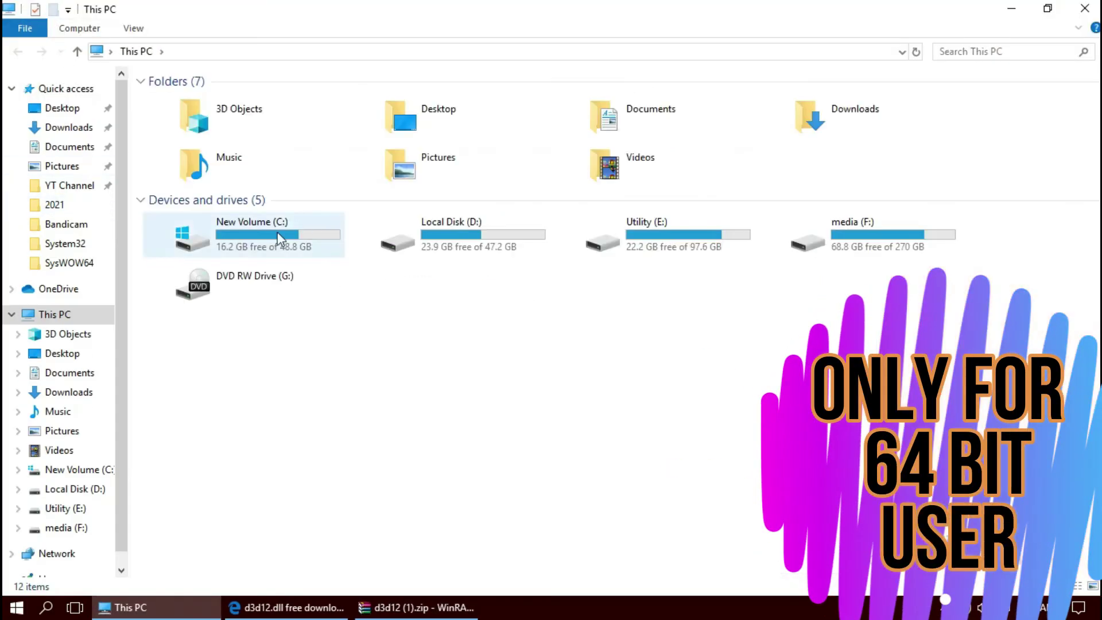
{"action": "double_click", "coordinate": [240, 228]}
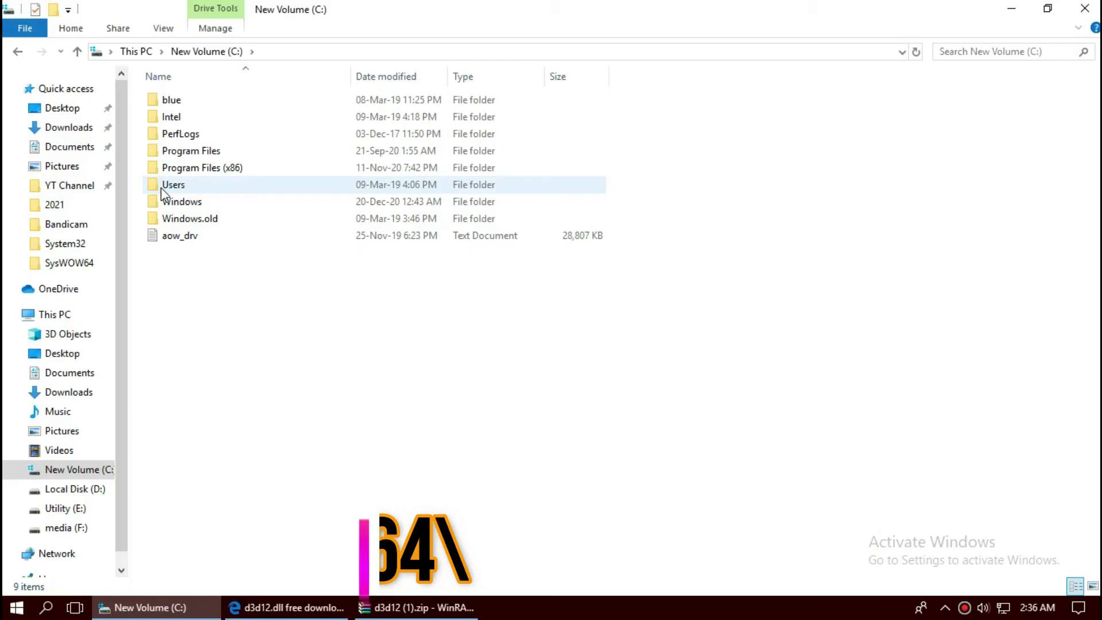
{"action": "double_click", "coordinate": [175, 205]}
{"action": "scroll", "coordinate": [576, 473], "scroll_direction": "down", "scroll_amount": 14}
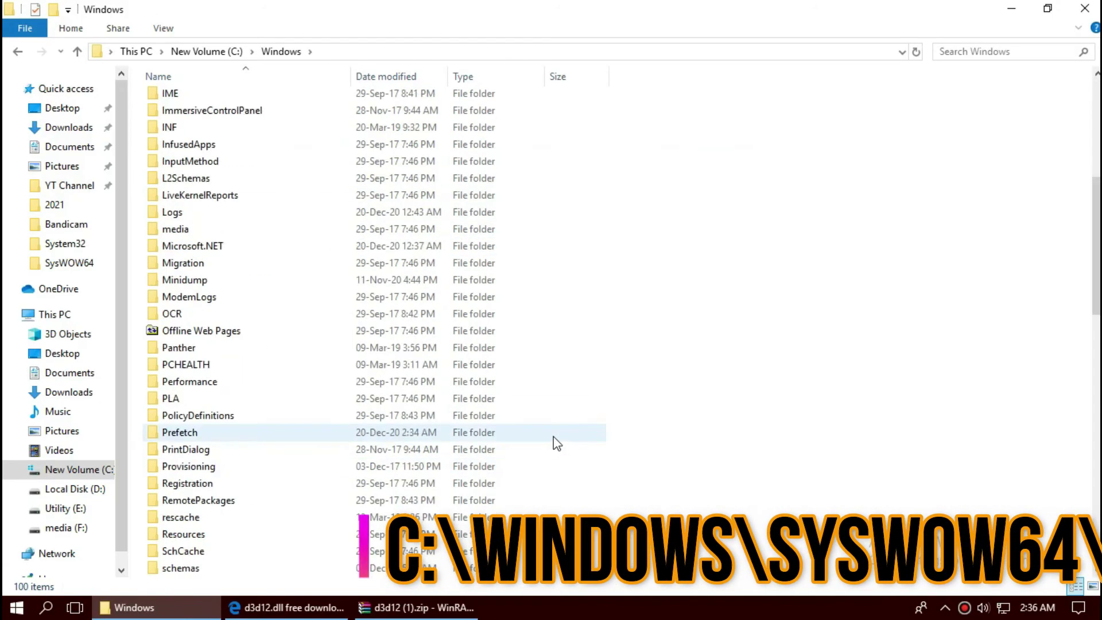
{"action": "scroll", "coordinate": [554, 442], "scroll_direction": "down", "scroll_amount": 3}
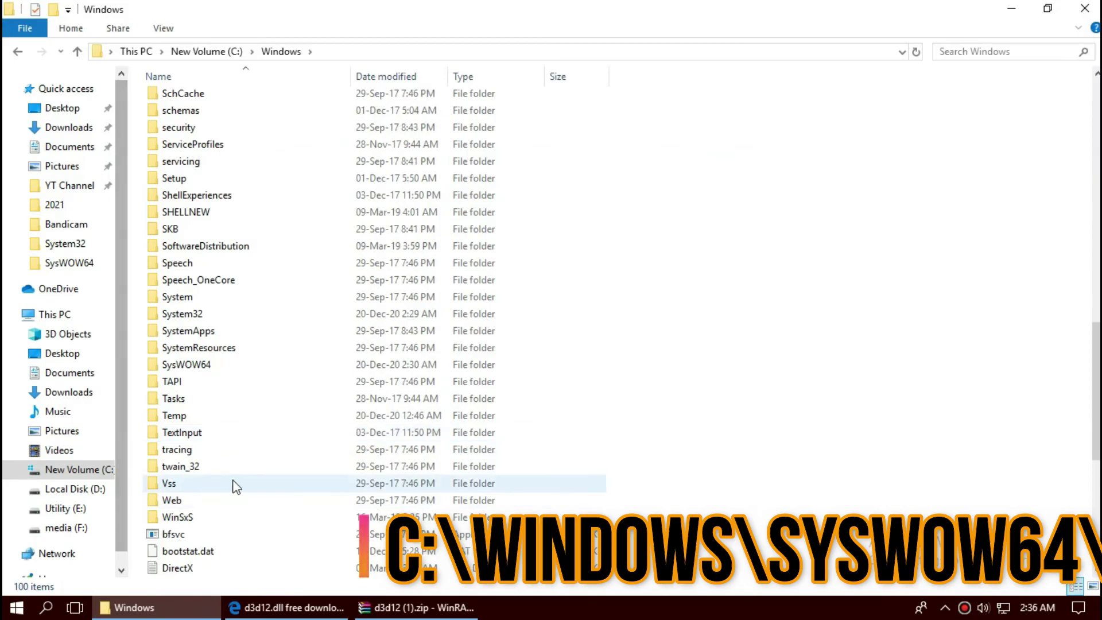
{"action": "double_click", "coordinate": [225, 365]}
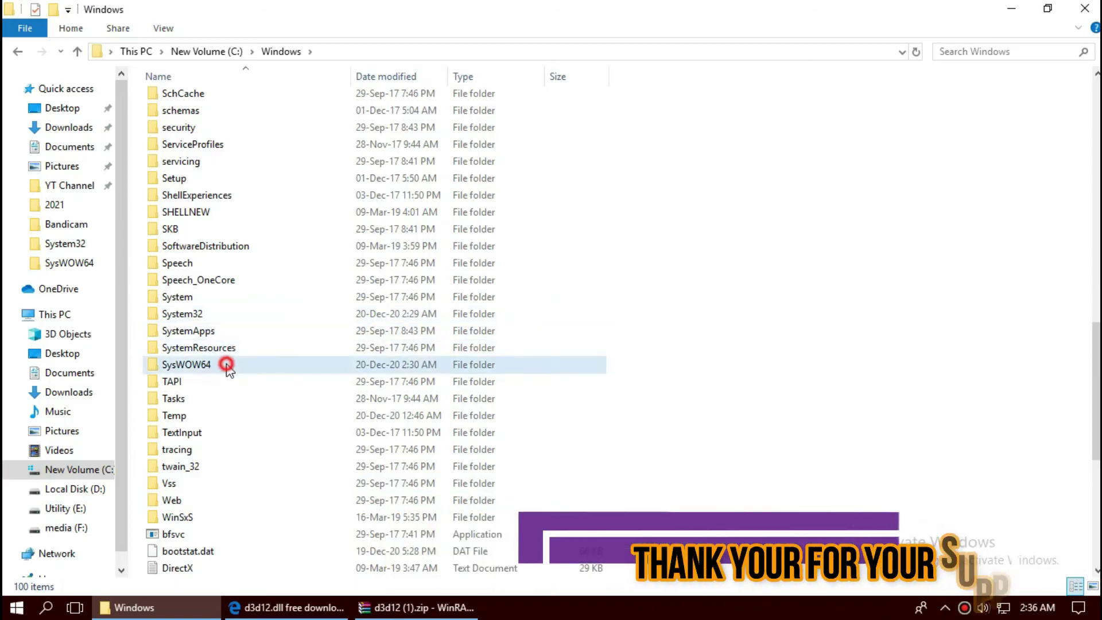
- Move D3D12.dll from the zip into SysWOW64, replacing the old copy with administrator permission
{"action": "left_click", "coordinate": [442, 607]}
{"action": "left_click", "coordinate": [254, 301]}
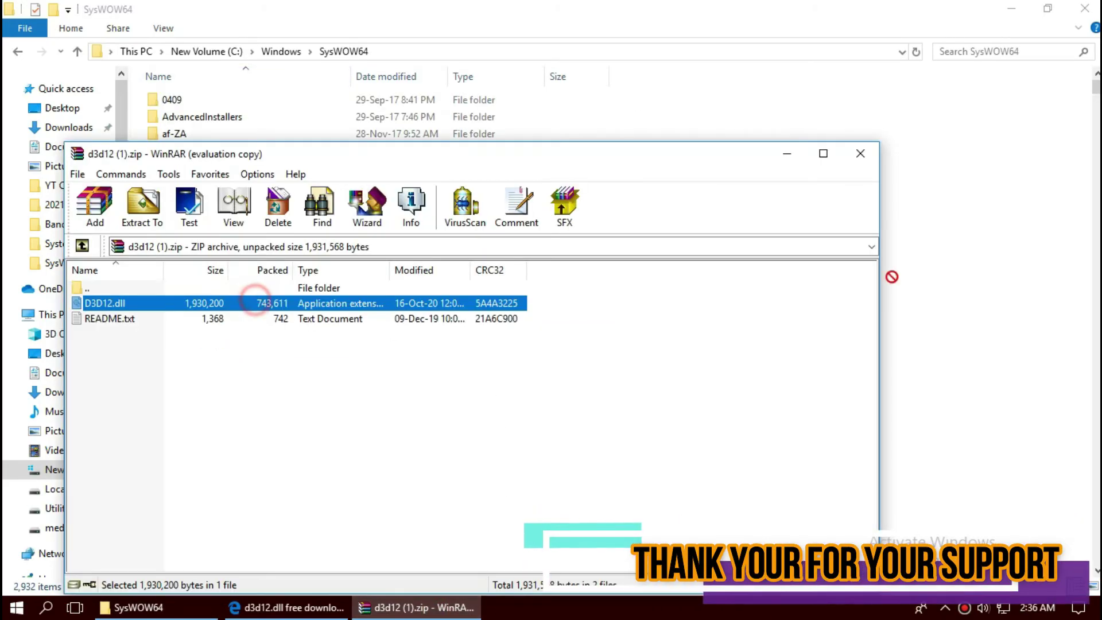
{"action": "left_click_drag", "start_coordinate": [970, 290], "coordinate": [972, 290]}
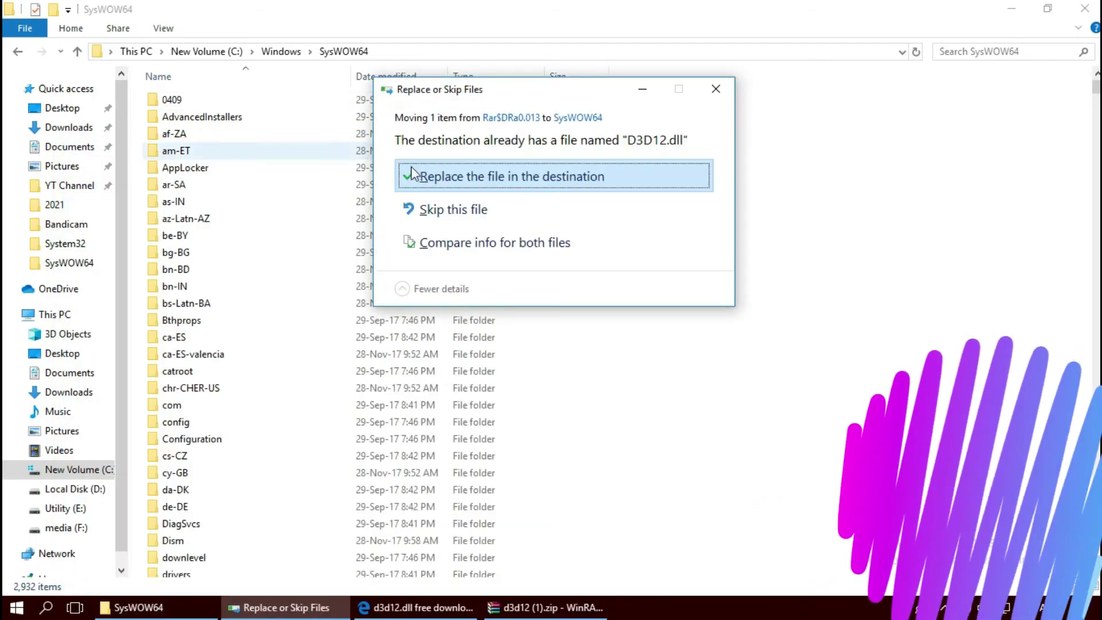
{"action": "left_click", "coordinate": [432, 177]}
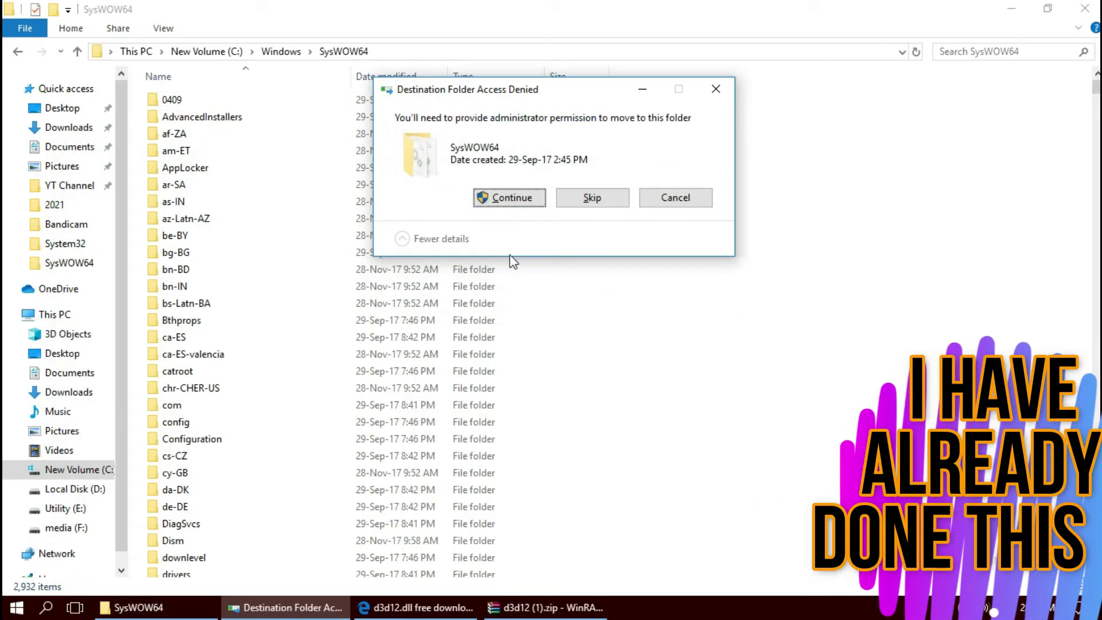
{"action": "left_click", "coordinate": [513, 198]}
{"action": "key", "text": "alt"}
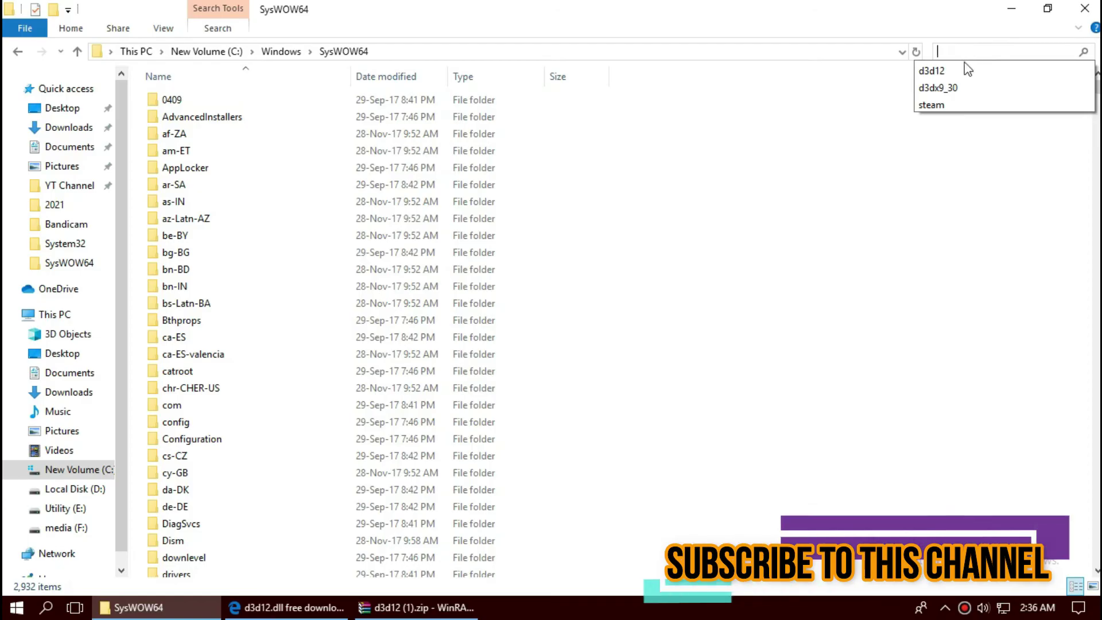
{"action": "left_click", "coordinate": [963, 70]}
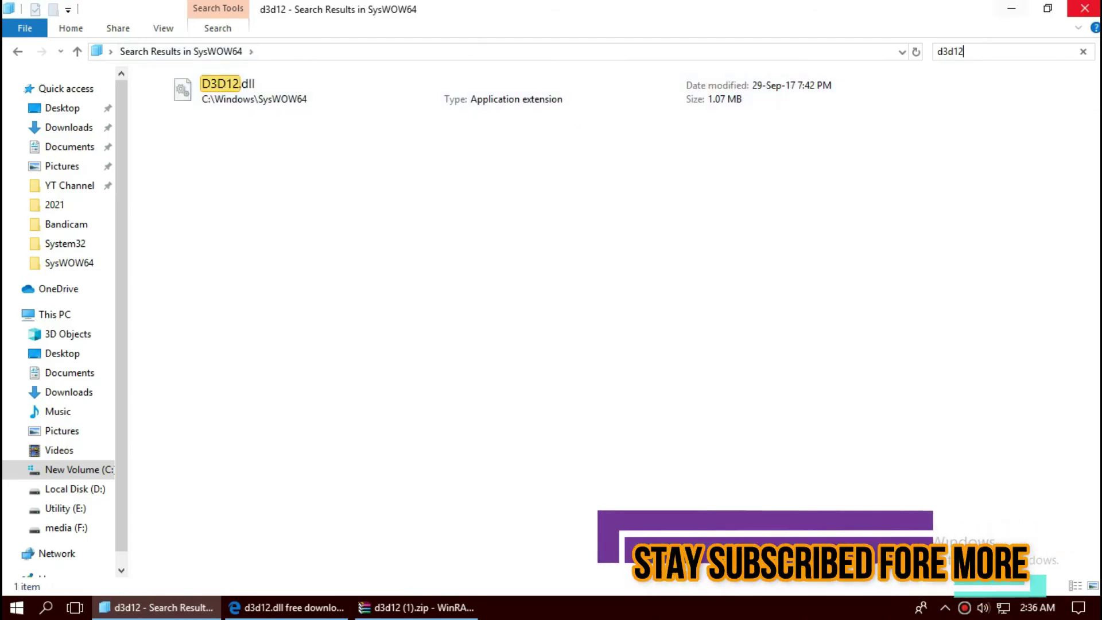
- Close the SysWOW64 window and show the Start menu's Sleep, Shut down and Restart options
{"action": "left_click", "coordinate": [1085, 8]}
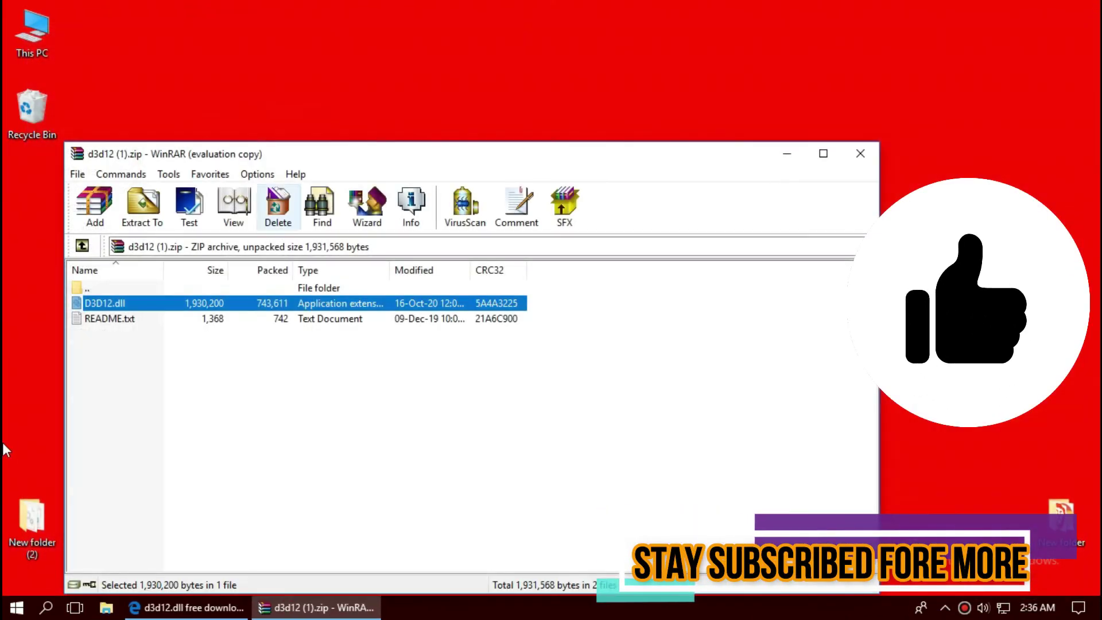
{"action": "left_click", "coordinate": [4, 613]}
{"action": "left_click", "coordinate": [22, 576]}
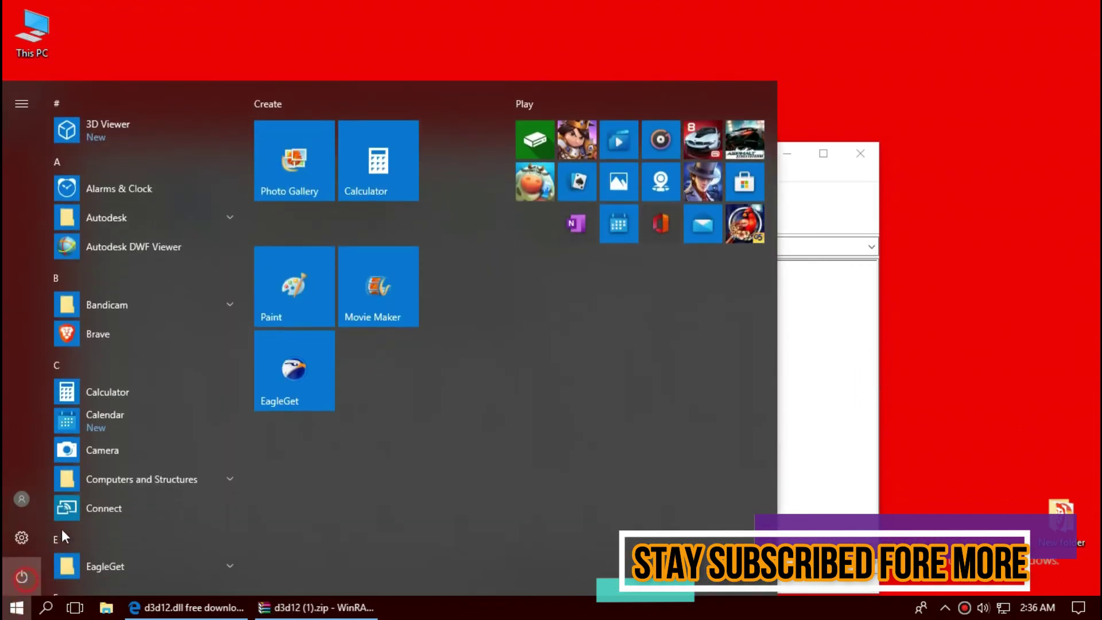